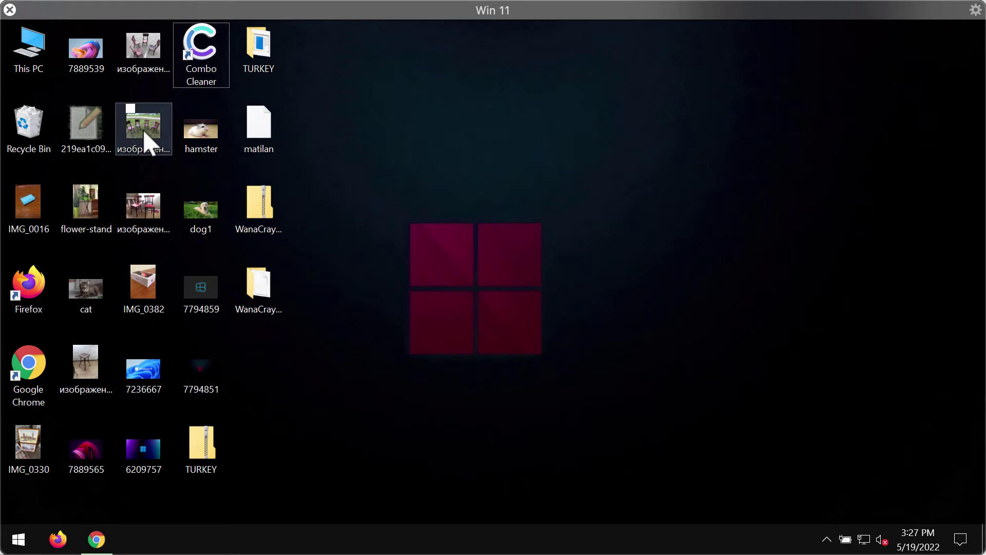
- View and close the chairs, hamster, IMG_0382 and 7794859 pictures before infection
double_click(148, 143)
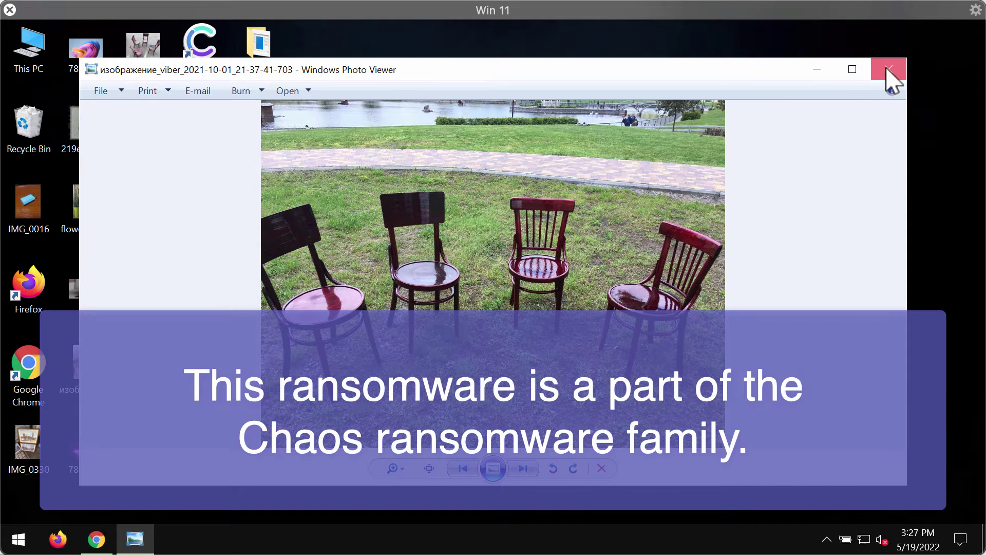
click(890, 73)
double_click(216, 151)
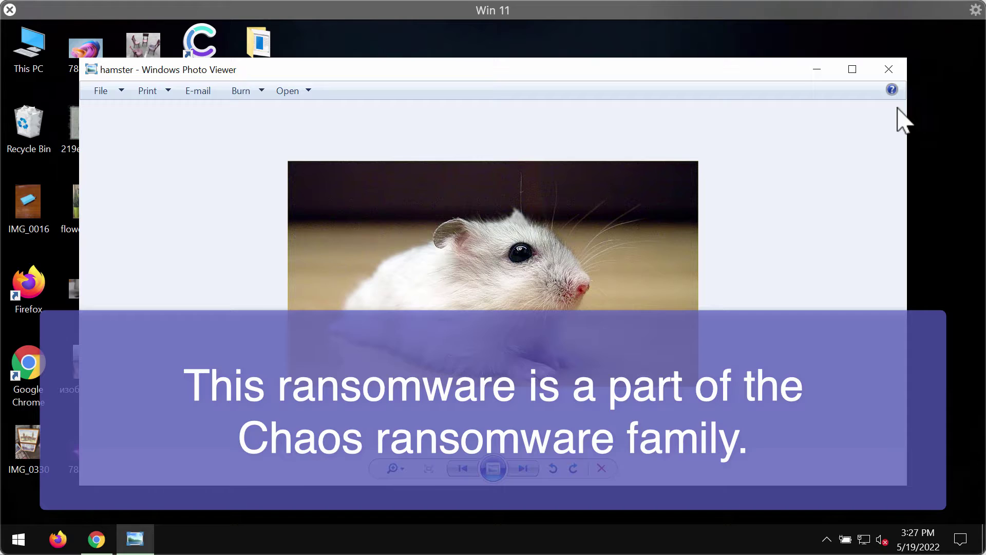
click(888, 69)
double_click(136, 287)
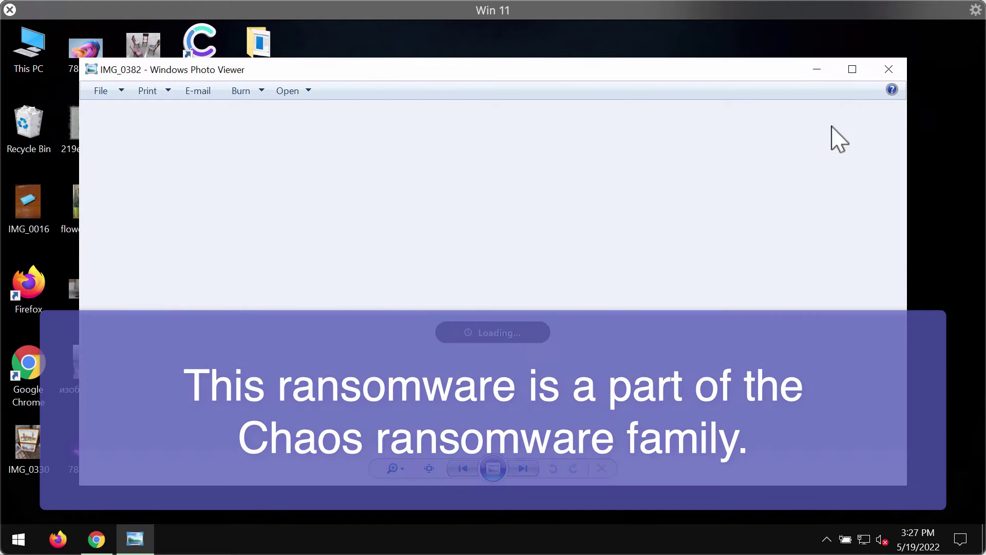
click(888, 69)
click(204, 292)
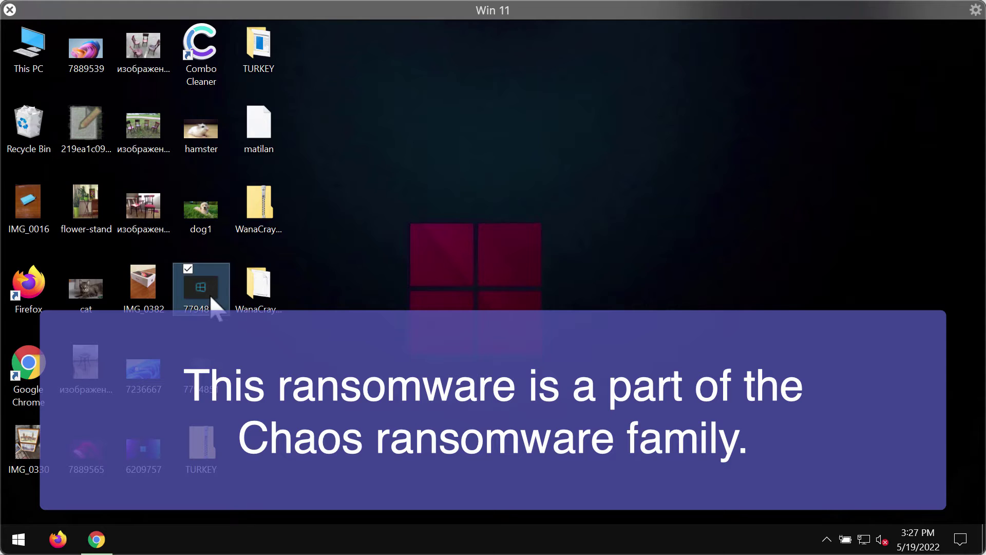
double_click(209, 293)
click(888, 70)
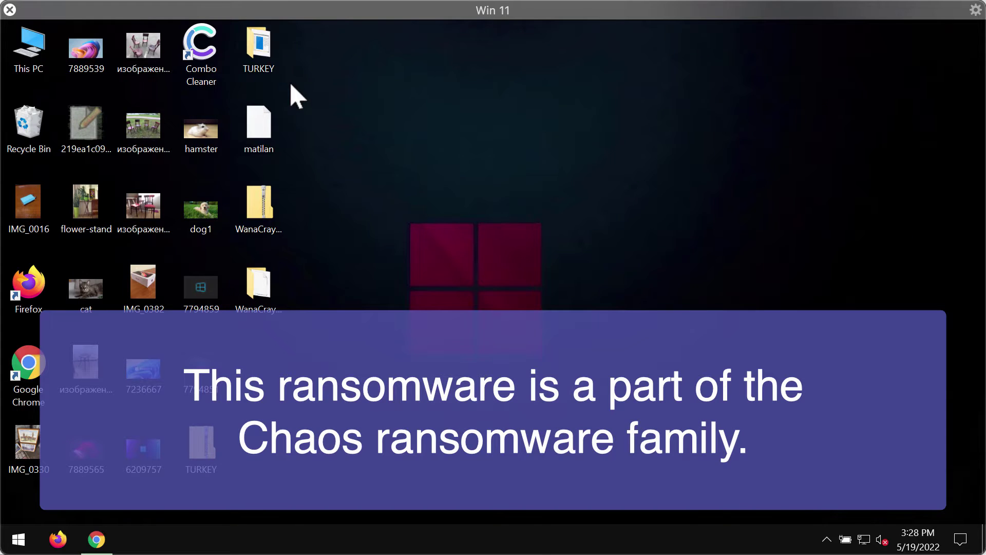
- Launch the application in the TURKEY folder and close the Explorer window
double_click(258, 50)
click(500, 163)
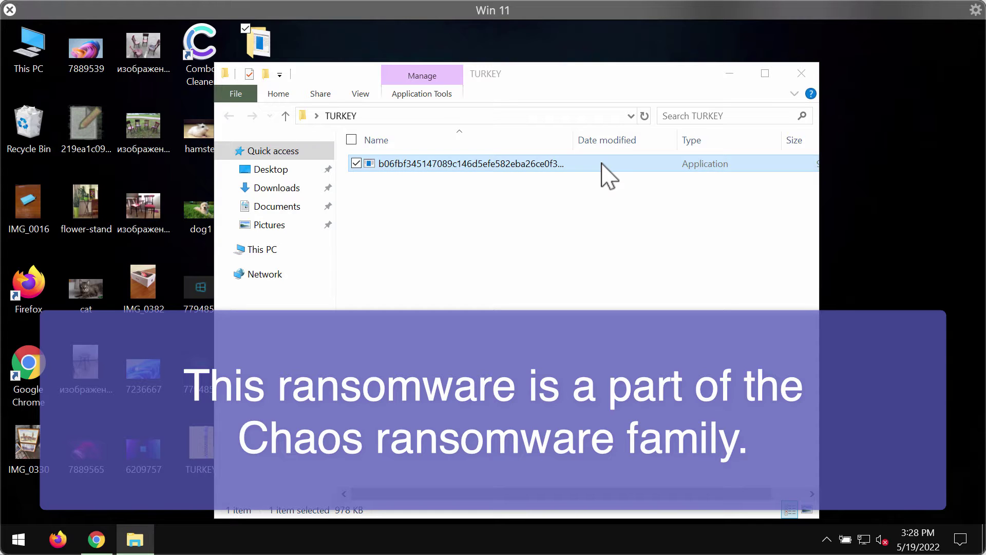
click(801, 73)
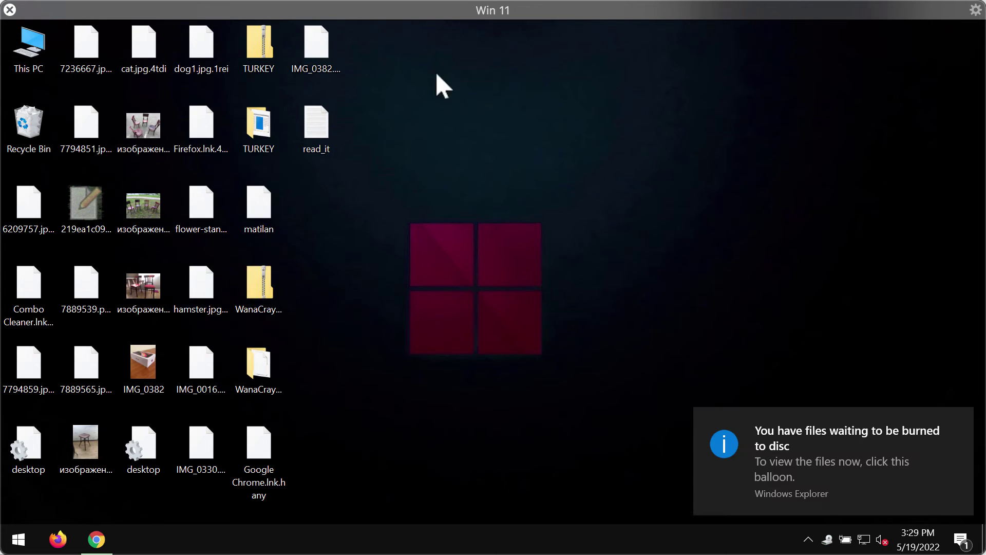
- Open the read_it ransom note in Notepad, reposition it, and minimize it
double_click(324, 116)
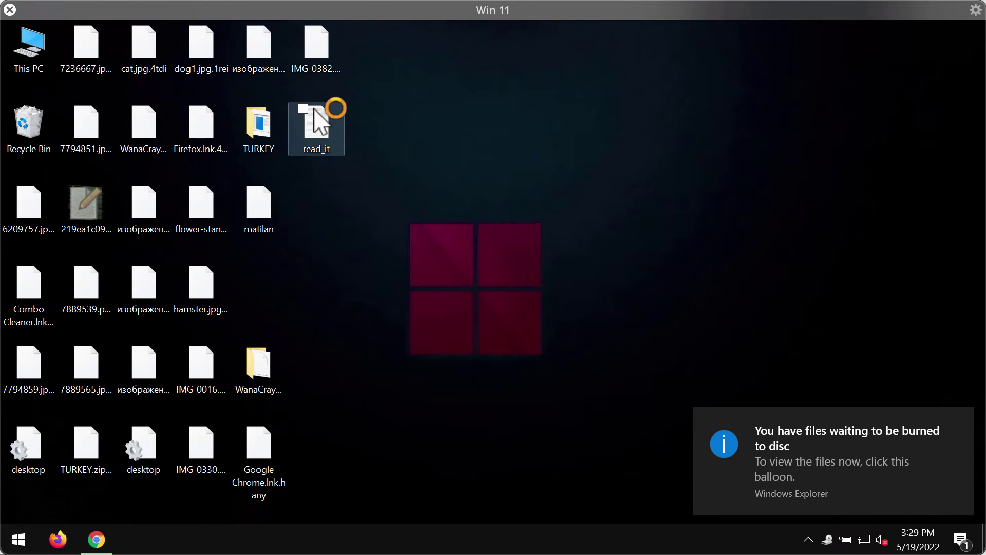
drag(584, 89, 661, 92)
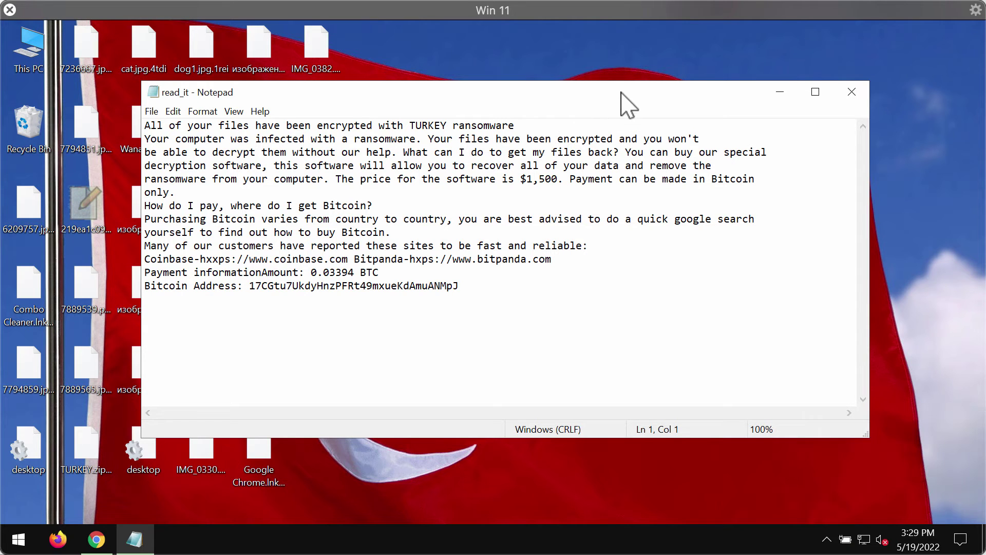
mouse_move(621, 97)
mouse_down()
mouse_move(638, 192)
mouse_move(648, 86)
mouse_up()
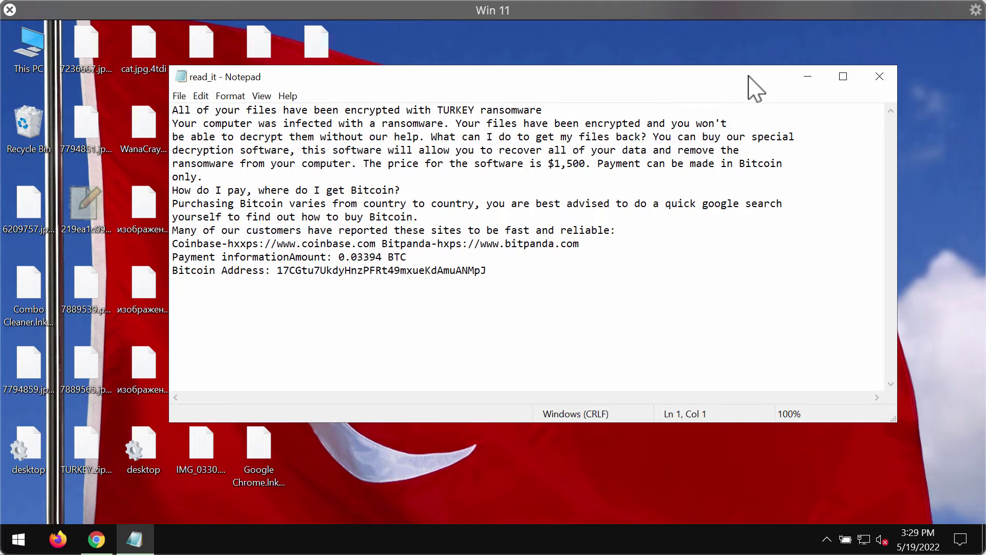
click(809, 77)
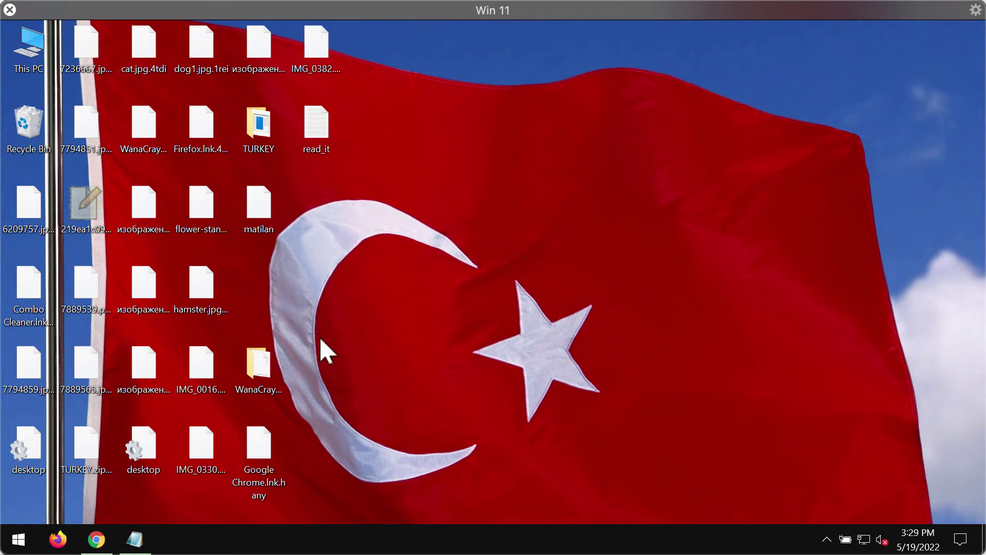
mouse_move(134, 539)
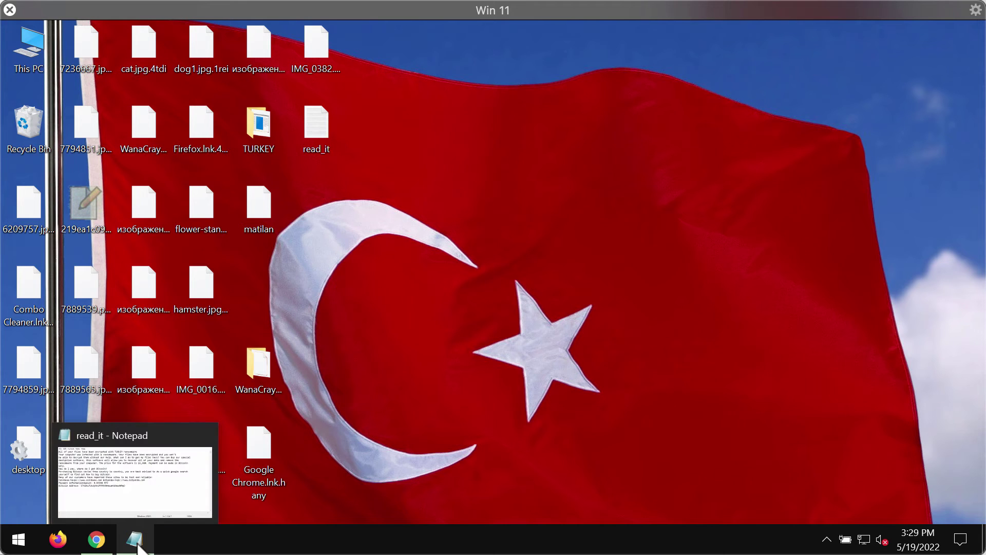
- Restore and nudge the ransom note, then reopen read_it and hide it again
click(146, 544)
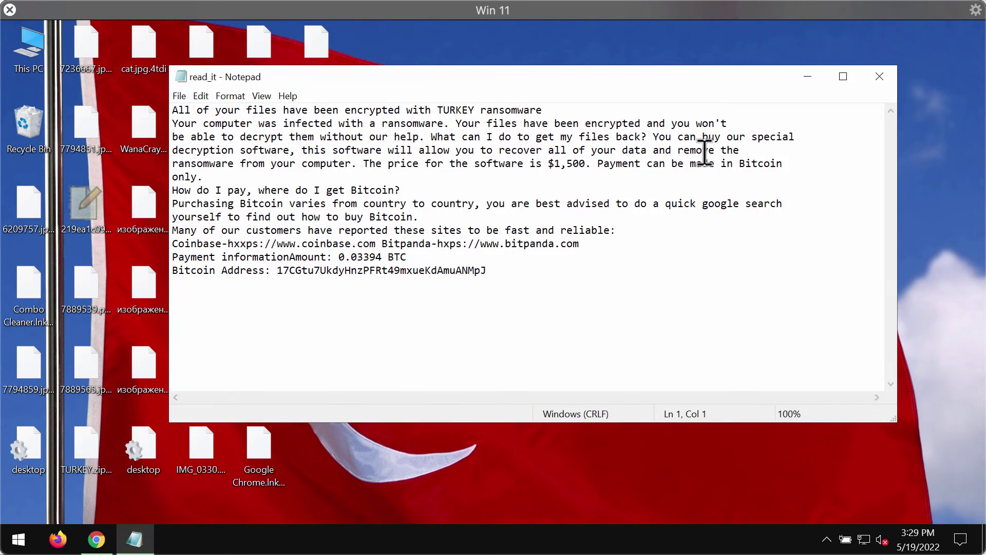
drag(705, 87, 728, 150)
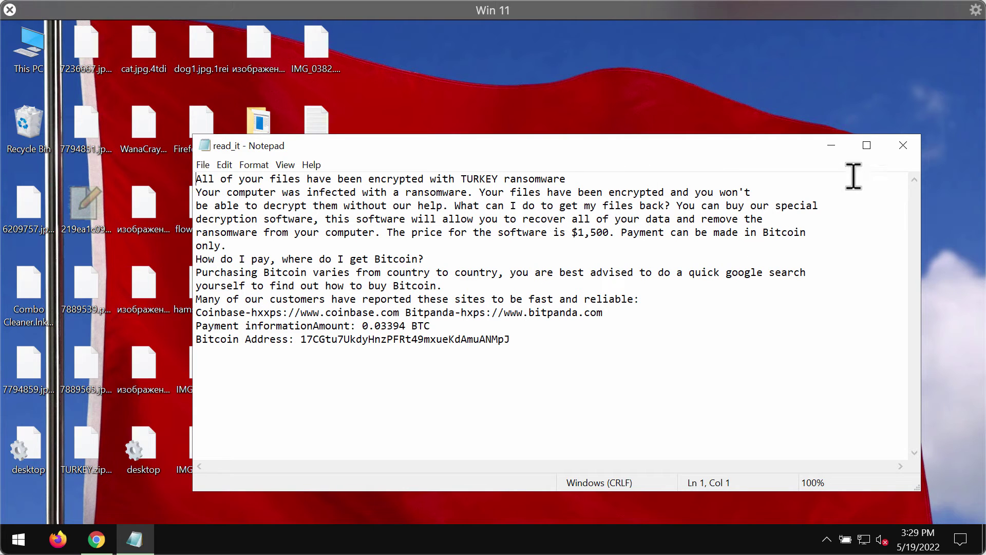
click(831, 145)
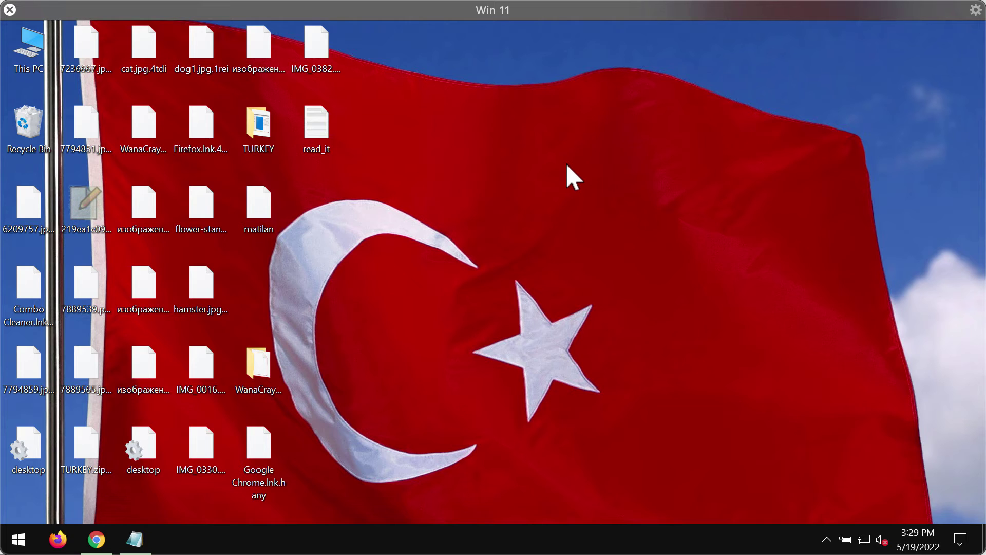
double_click(321, 144)
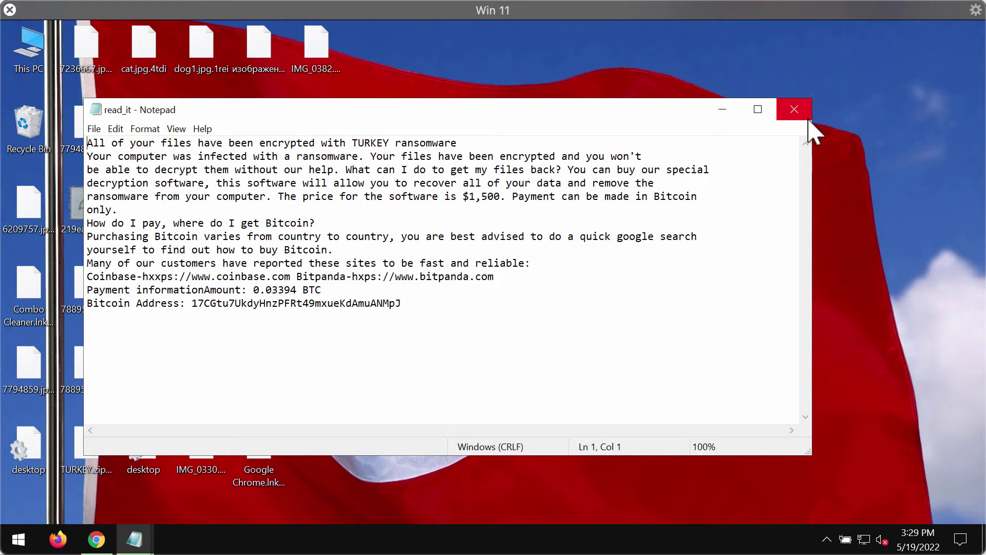
click(722, 109)
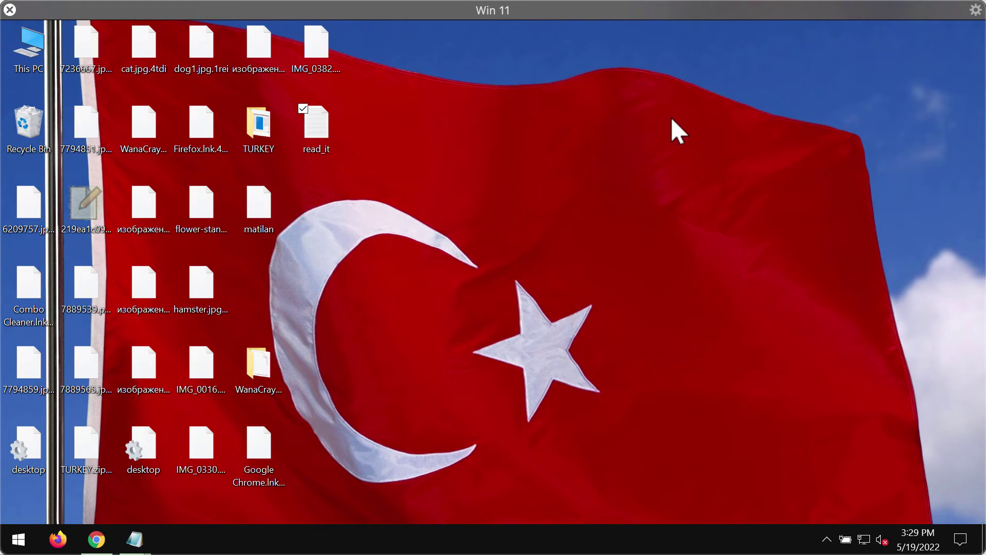
- Browse This PC to C:, Program Files (x86), Internet Explorer, and launch iexplore
double_click(31, 47)
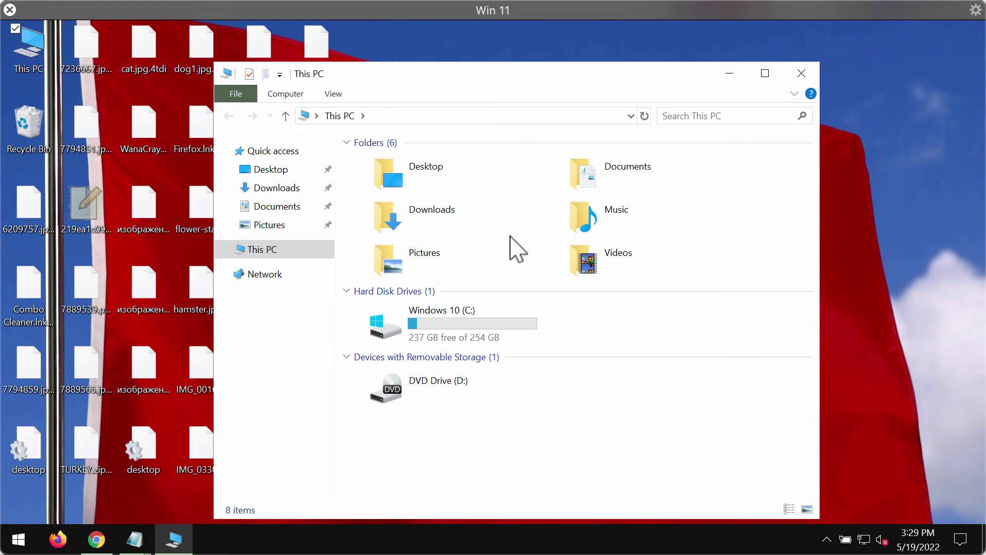
click(474, 333)
double_click(472, 333)
double_click(453, 182)
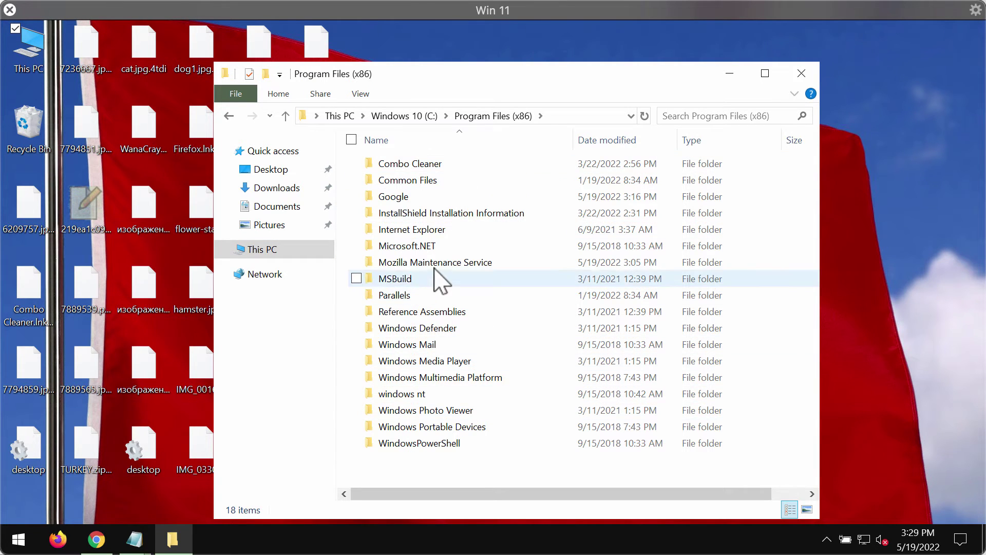
double_click(451, 232)
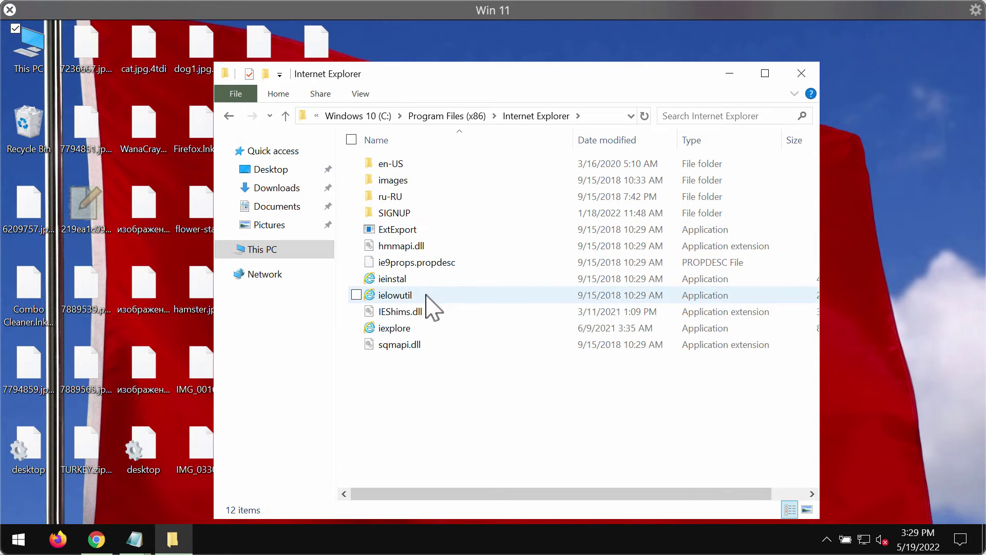
double_click(424, 330)
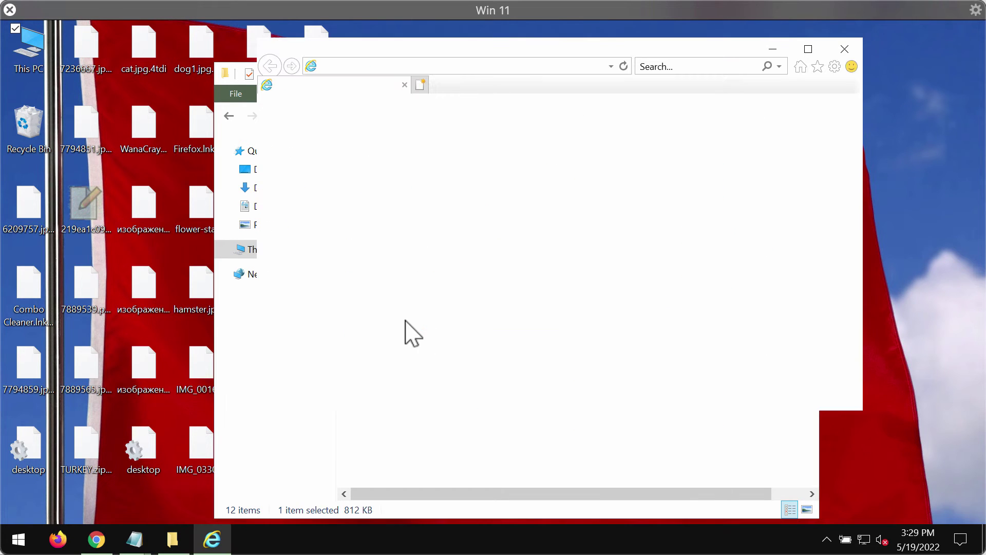
- Maximize Internet Explorer, load combocleaner.com, and minimize the browser
click(808, 50)
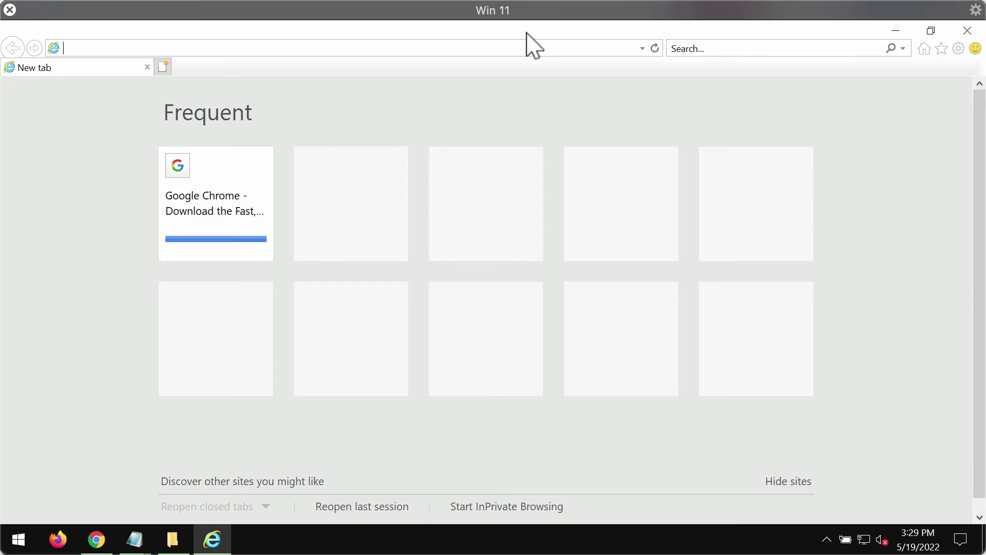
text(com)
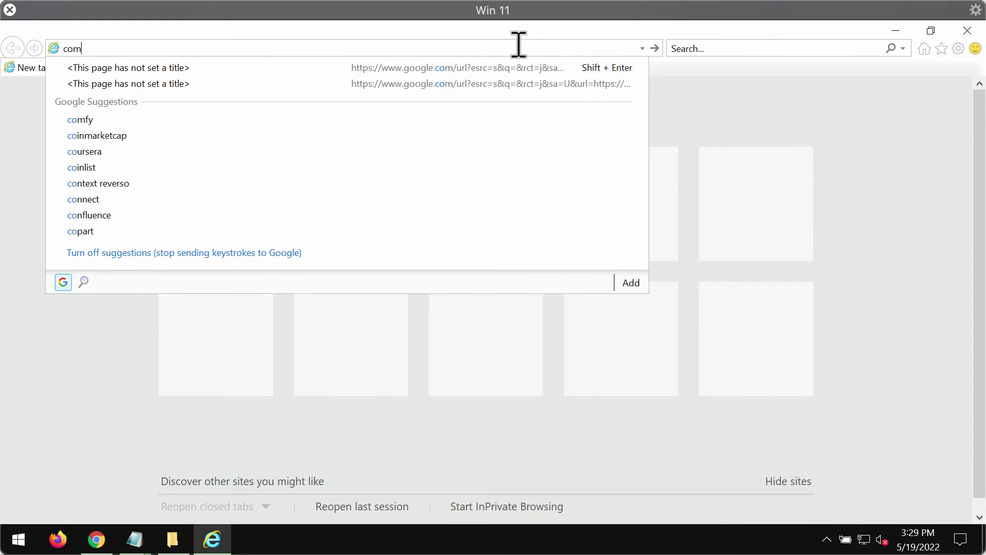
text(bo)
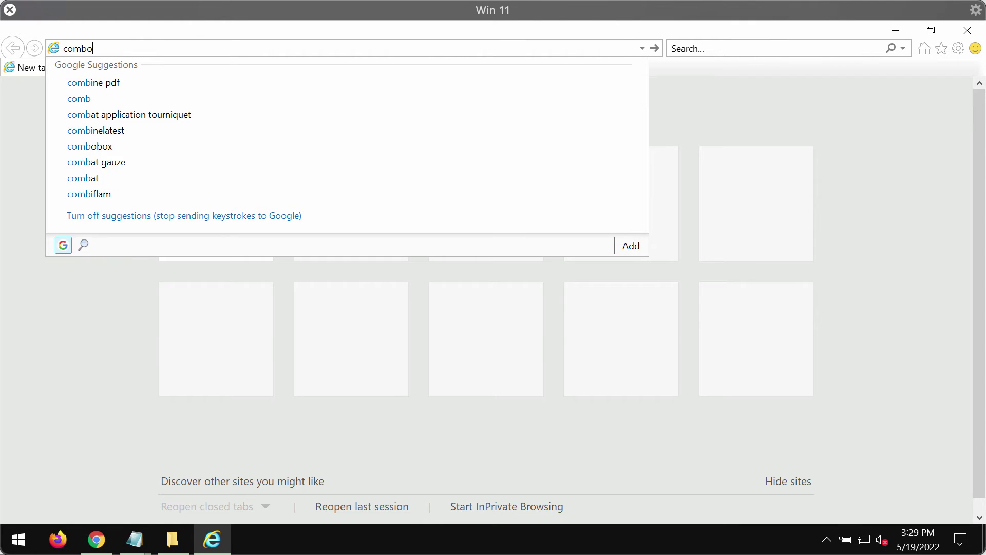
text(cleaner)
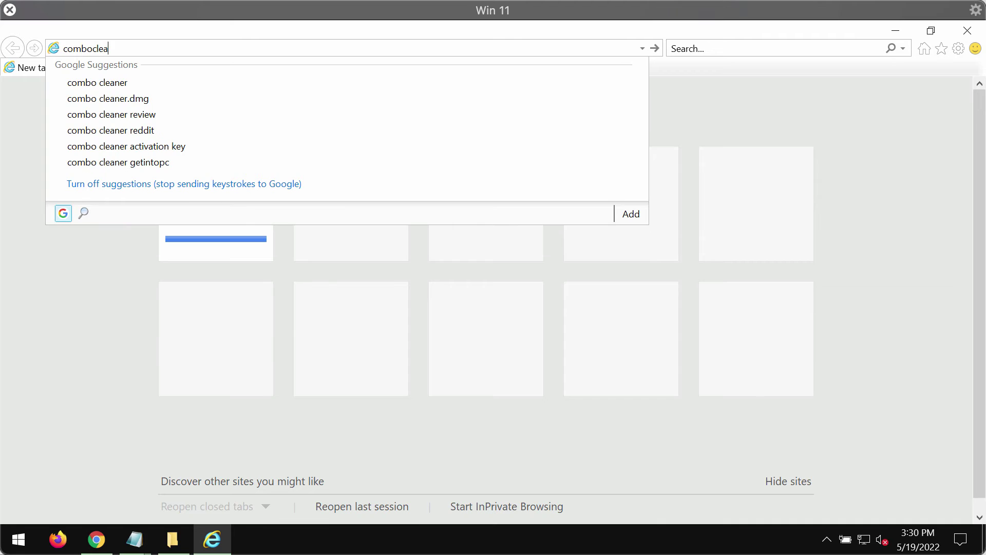
text(.c)
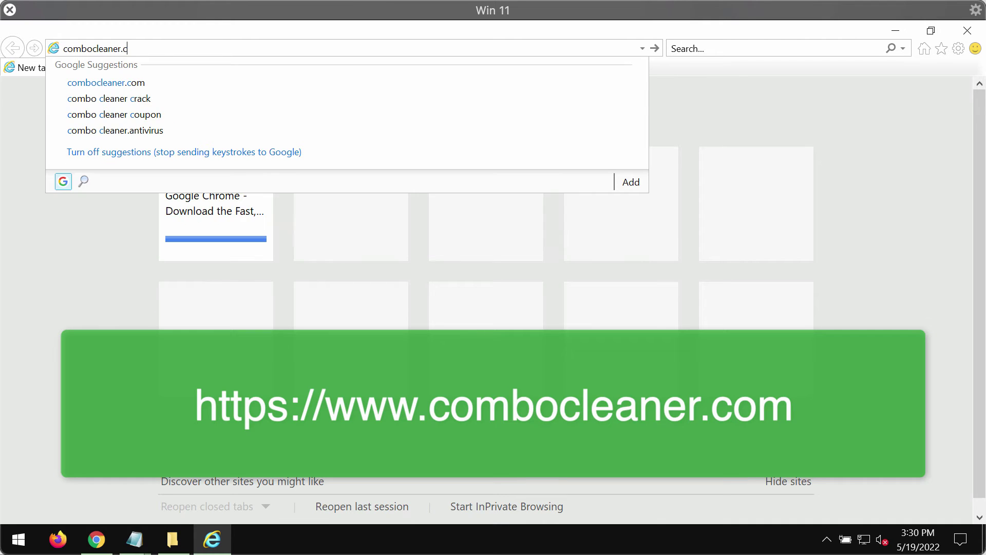
text(om)
key(Return)
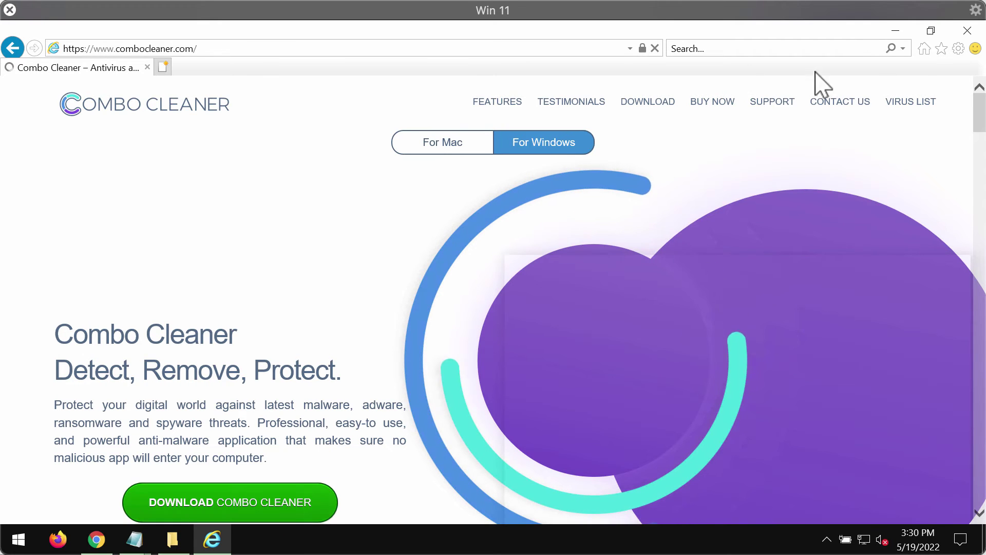
click(895, 32)
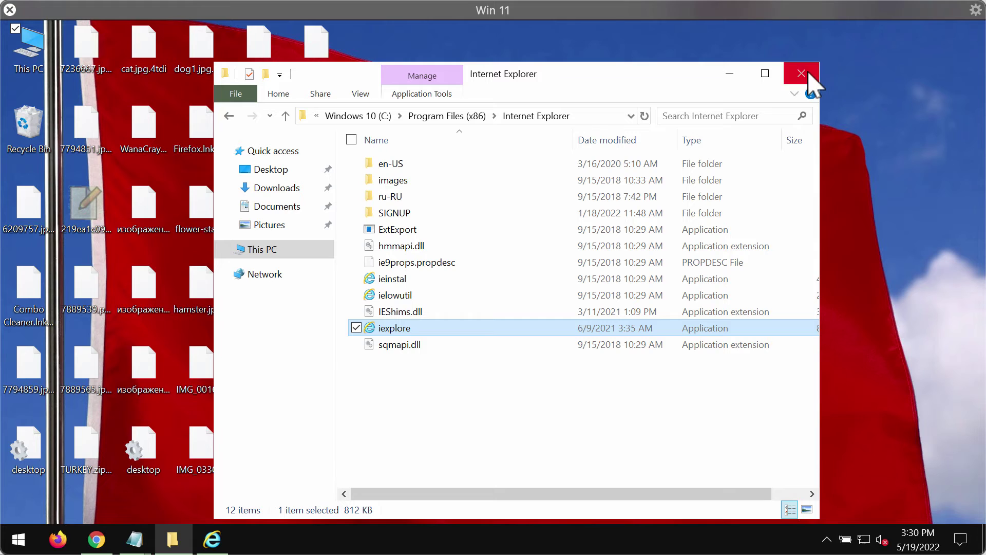
- Close File Explorer and open the Combo Cleaner dashboard from the hidden tray icons
click(814, 346)
click(803, 79)
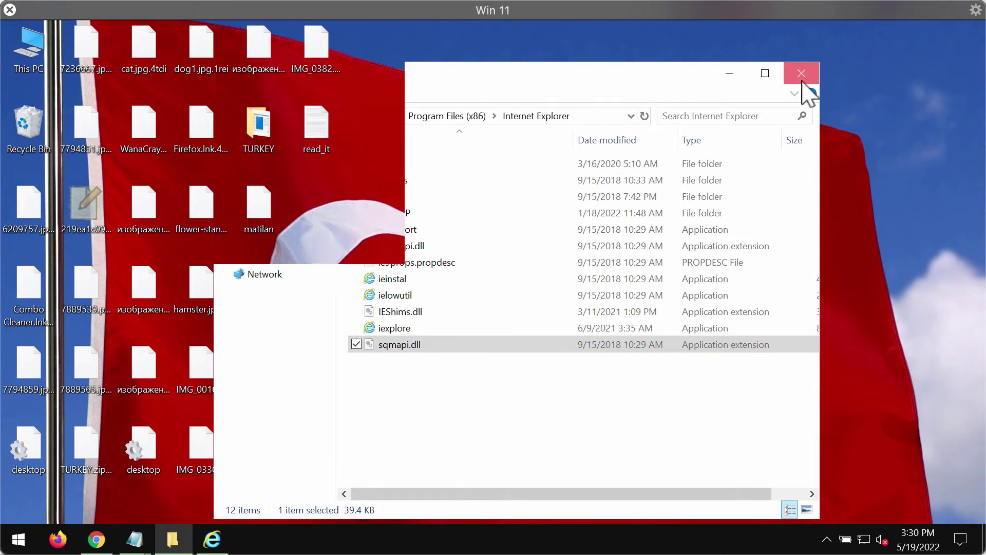
click(827, 539)
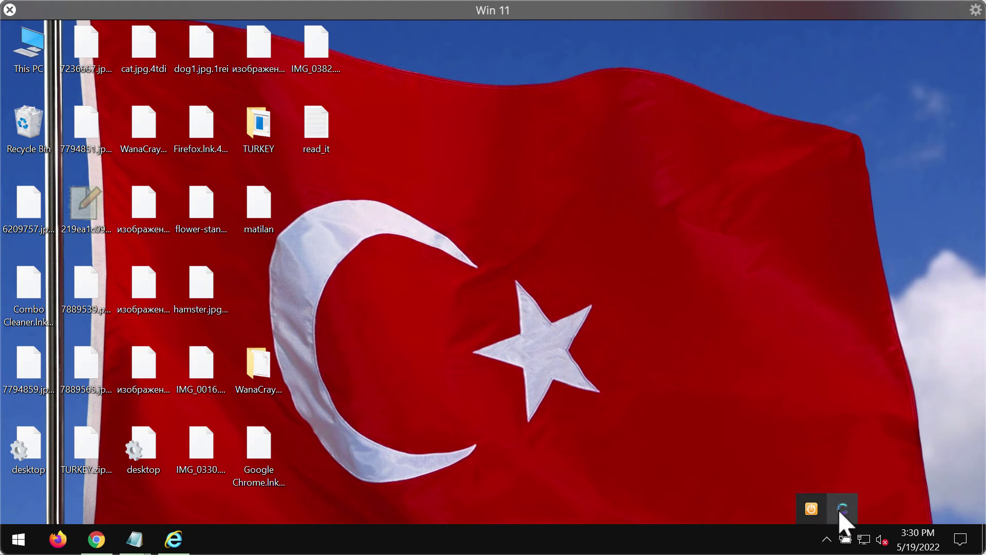
click(843, 510)
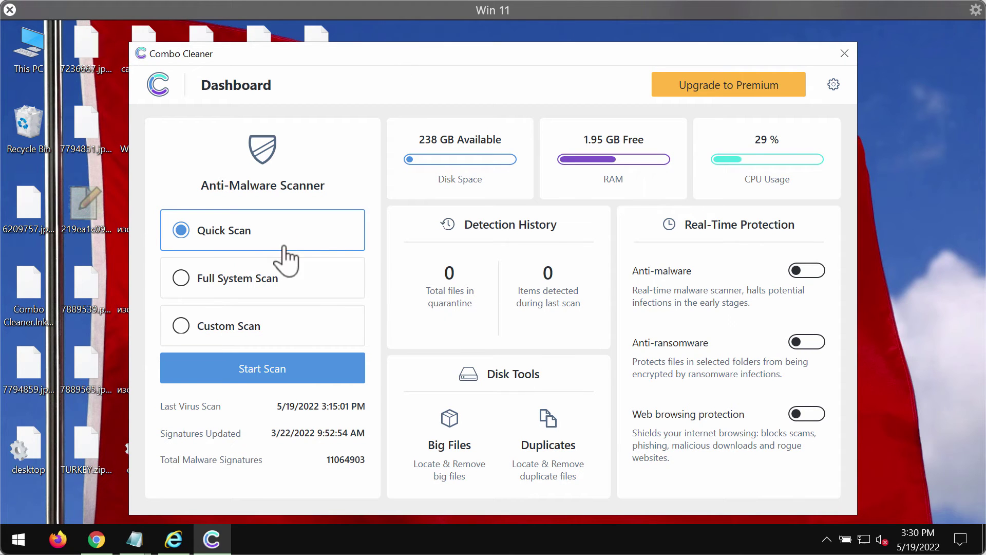
- Open Combo Cleaner's Settings page from the dashboard gear icon
click(261, 368)
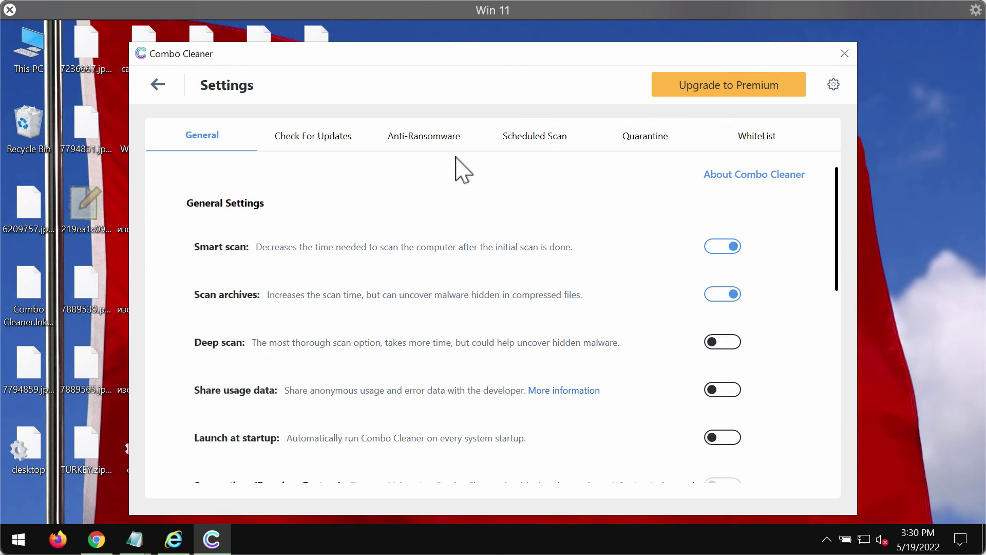
- Try adding an Anti-Ransomware folder, dismiss the premium notice, and start Quick Scan
click(424, 139)
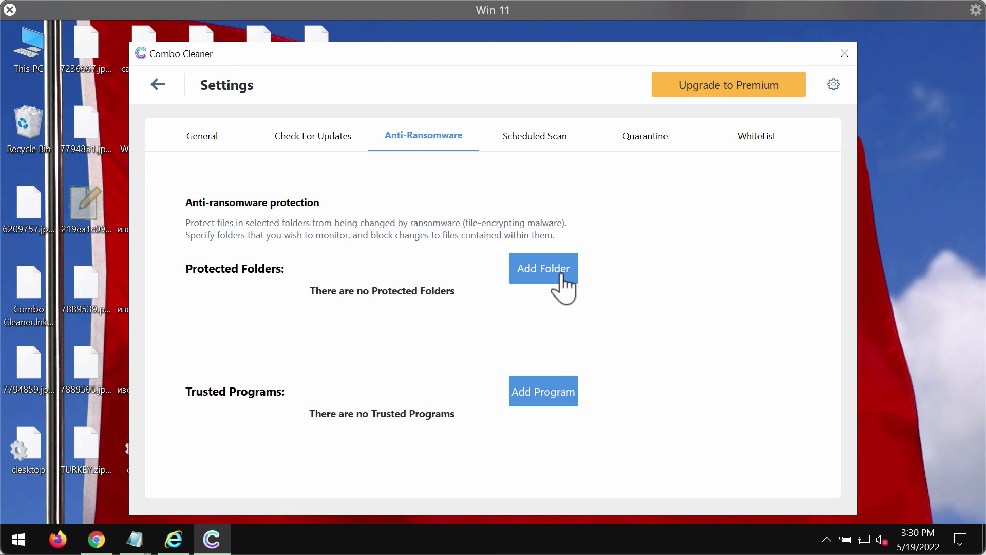
click(542, 274)
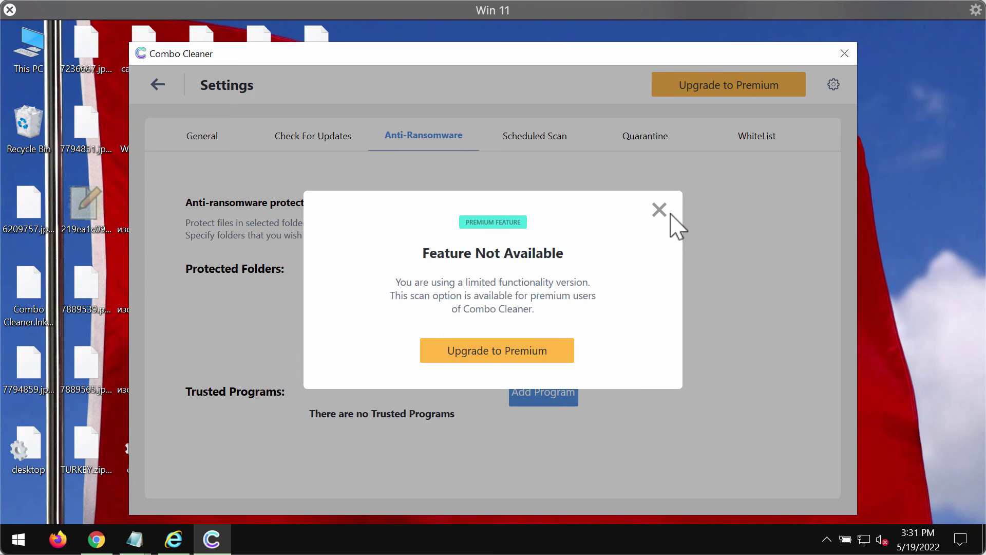
click(659, 212)
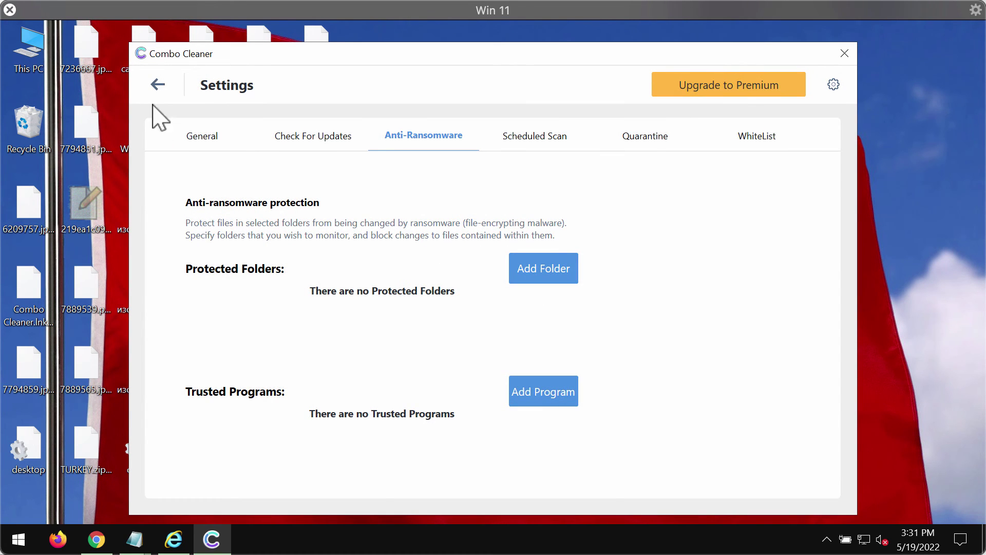
click(157, 87)
click(255, 369)
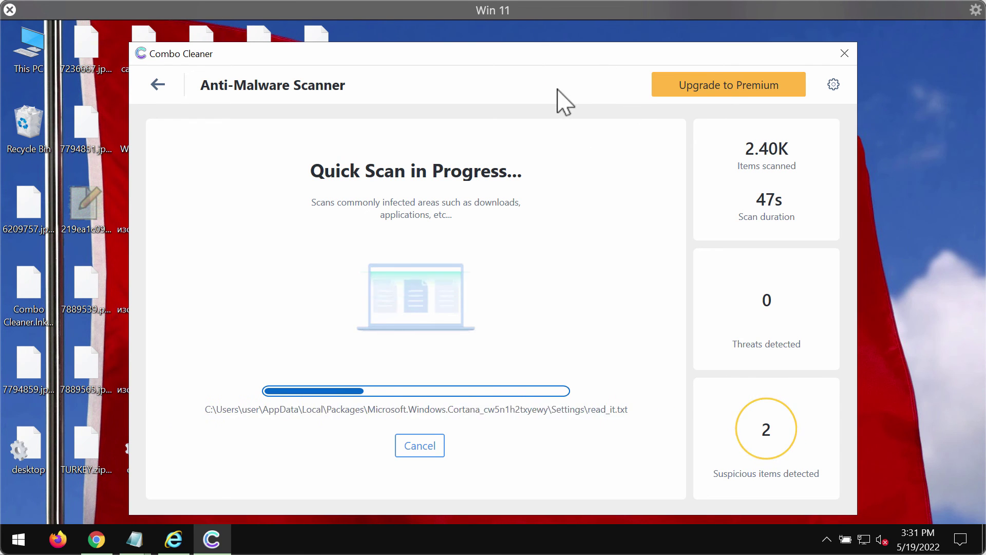
- Cancel the Quick Scan after five threats and two suspicious items appear
drag(572, 59, 571, 65)
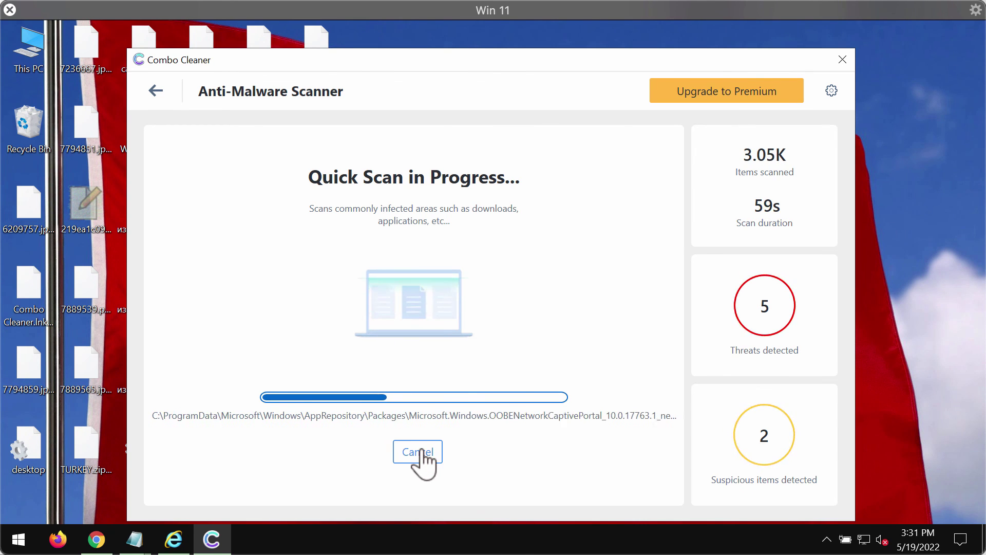
click(421, 450)
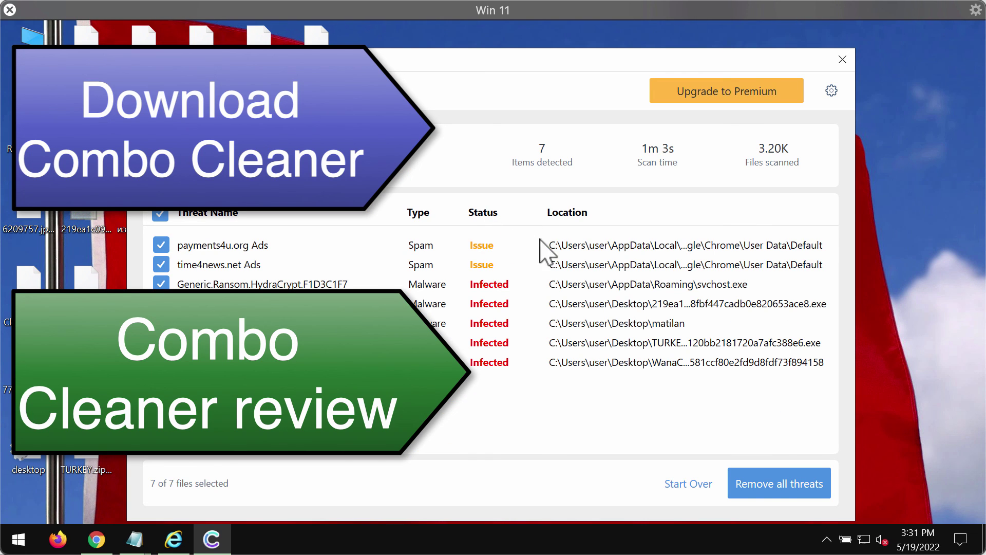
- Open the Time To Upgrade premium page from the seven-item results
click(727, 99)
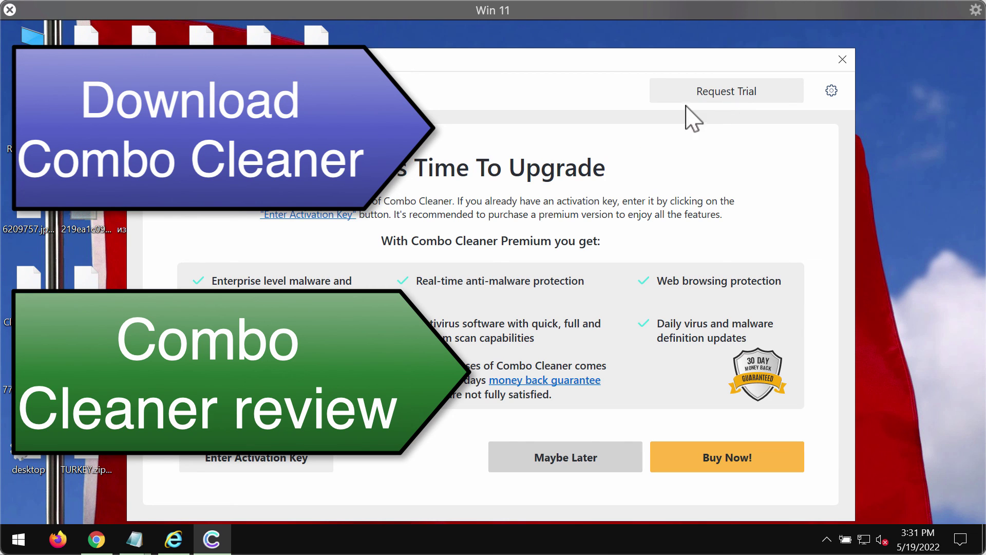